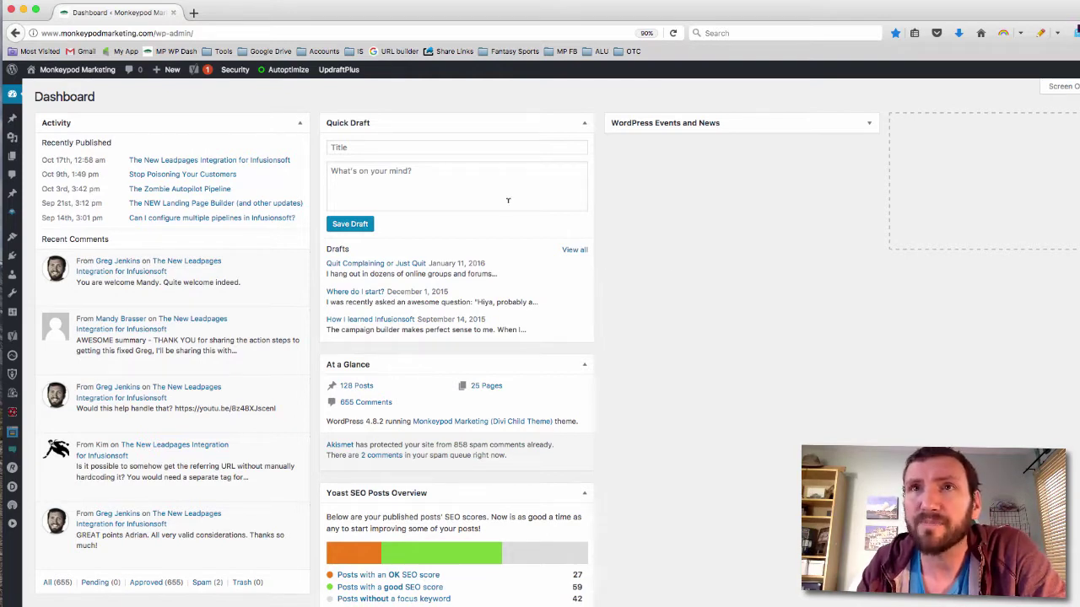
- Upload infusionsoft-landing-pages-1.0.zip from Downloads through the Add Plugins upload form
mouse_move(15, 258)
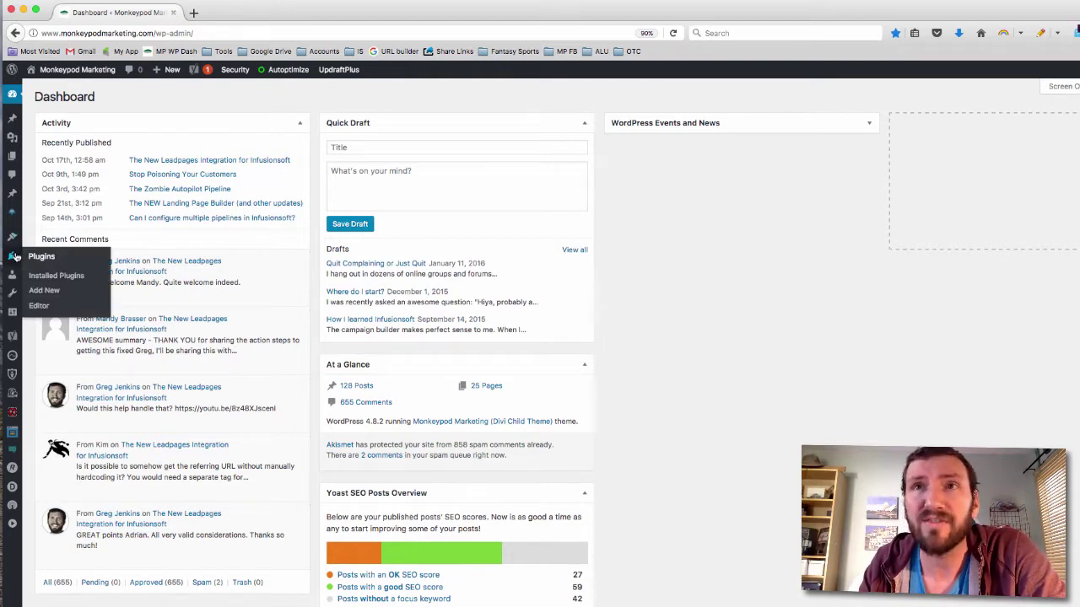
click(52, 292)
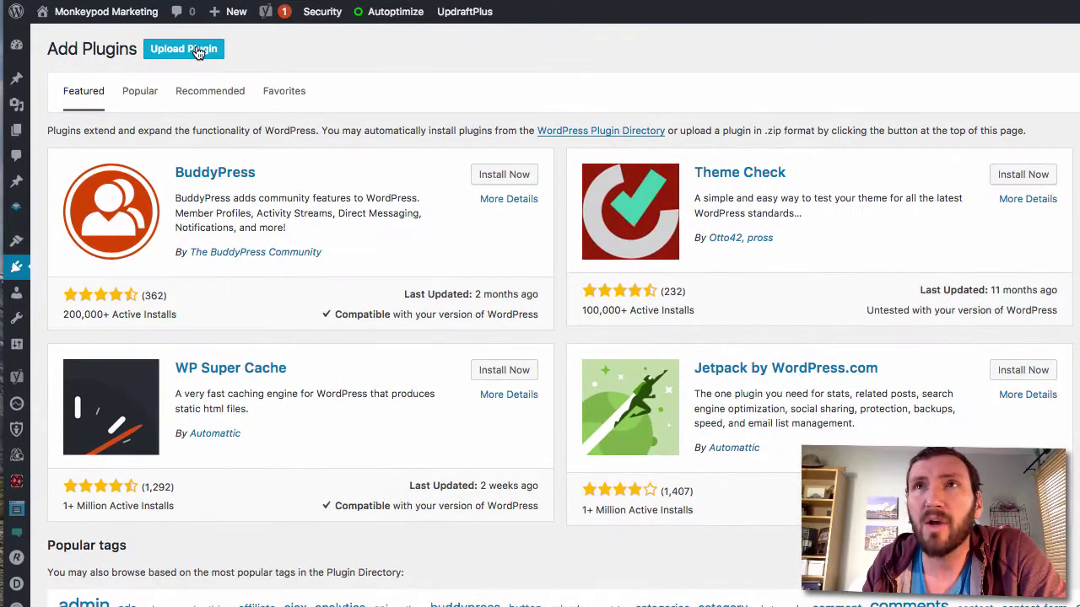
click(198, 52)
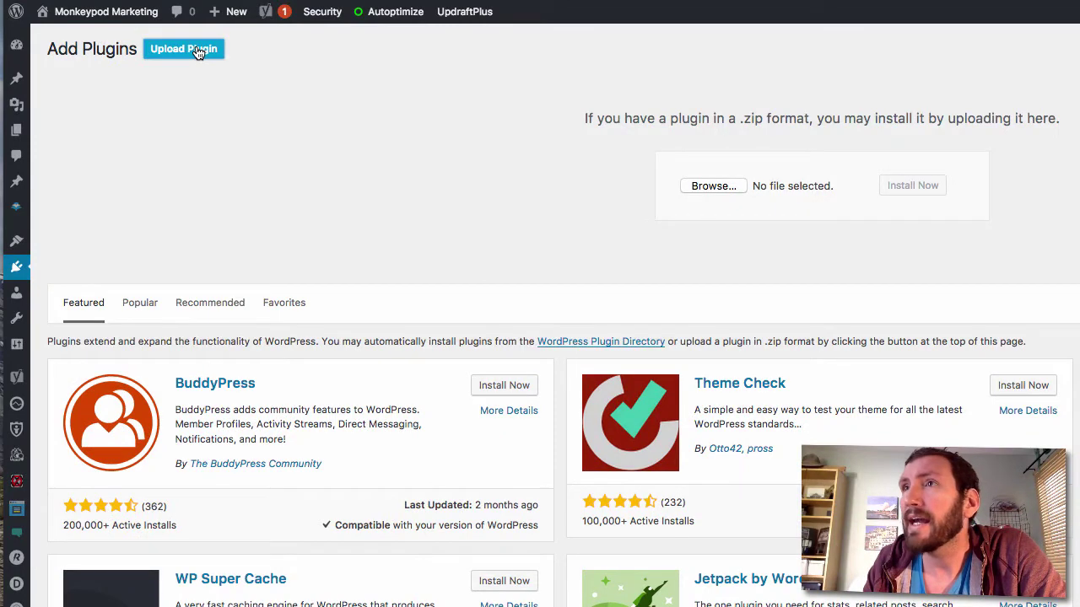
click(690, 186)
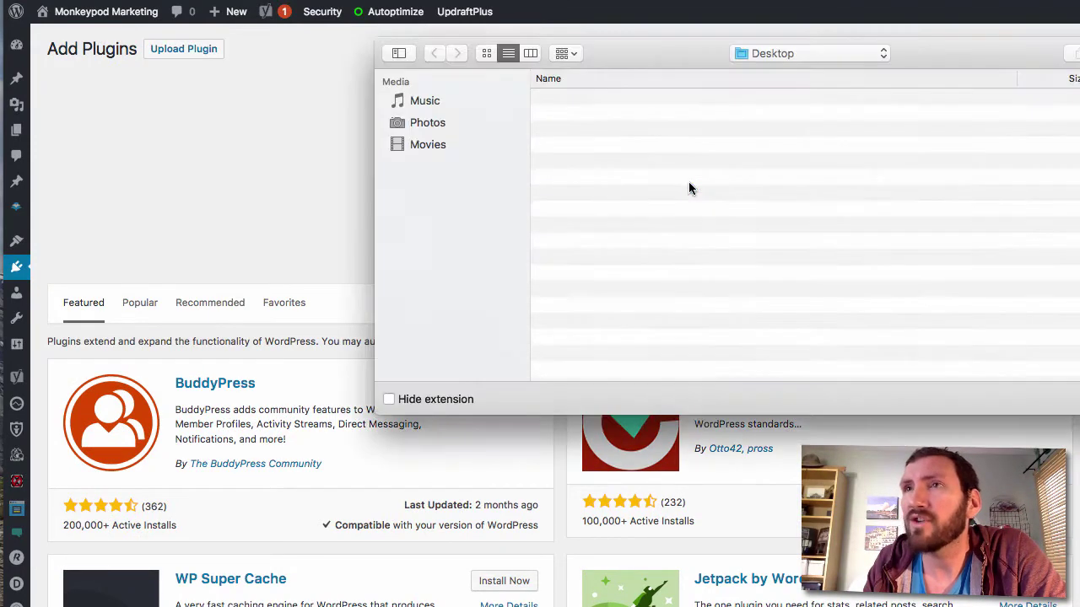
click(468, 188)
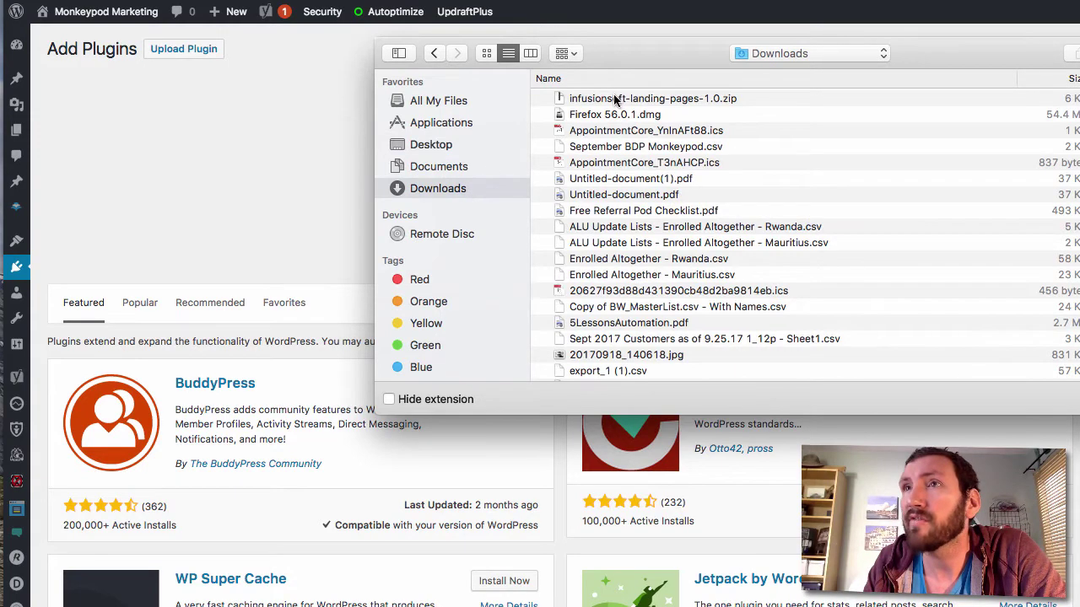
click(616, 99)
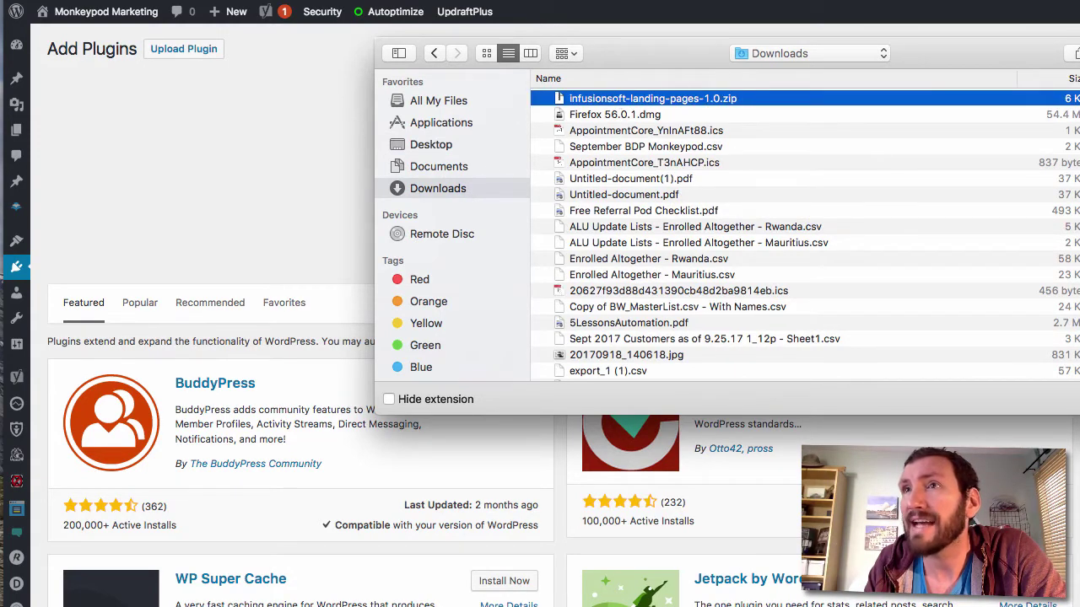
key(Return)
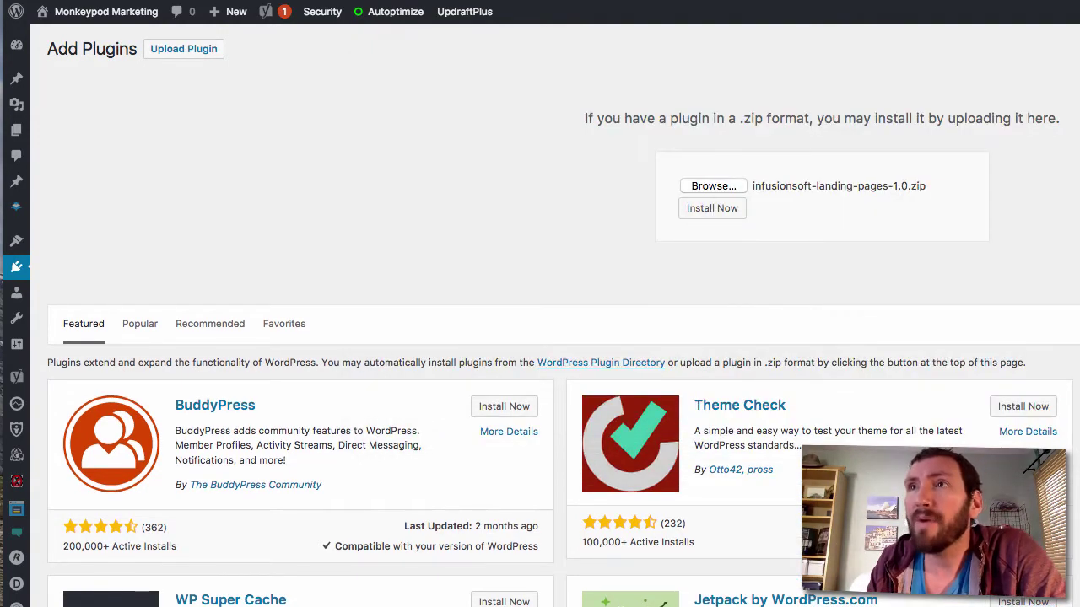
click(730, 213)
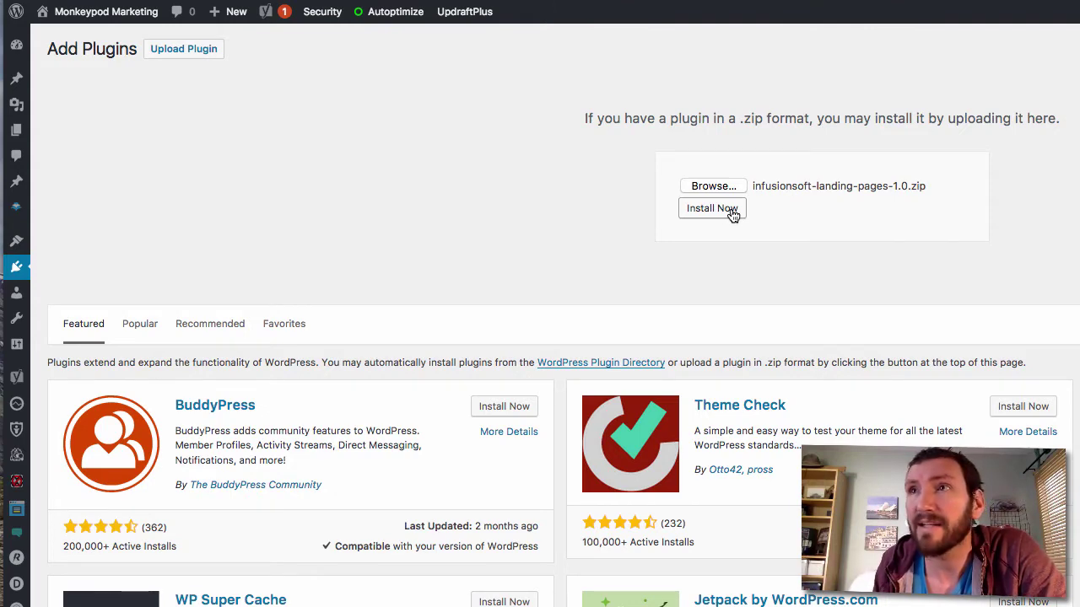
- Install the uploaded zip and activate Infusionsoft Landing Pages for WordPress 1.0
click(712, 208)
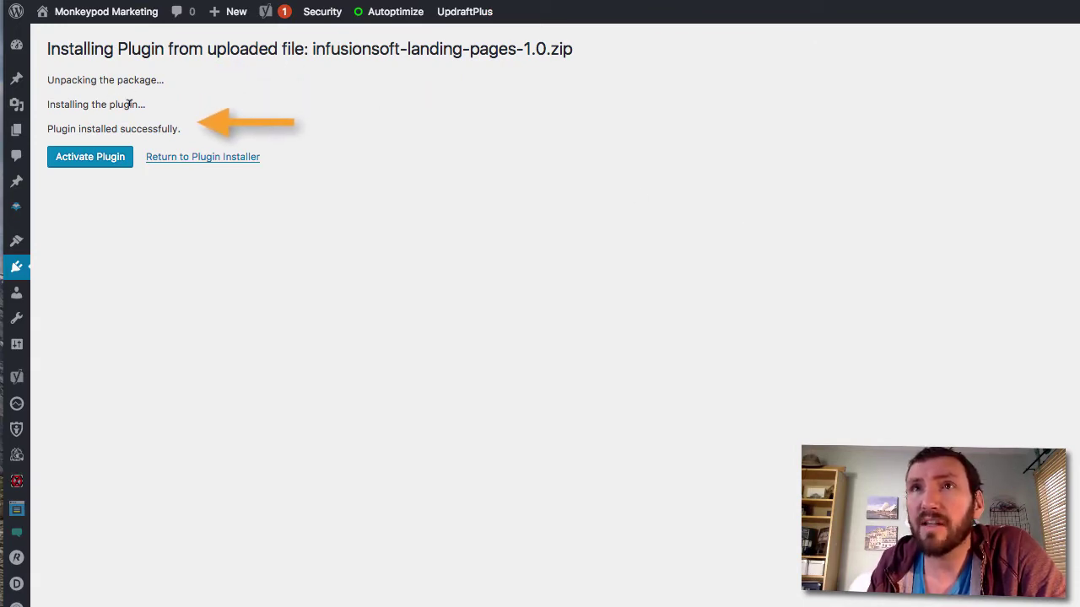
click(104, 163)
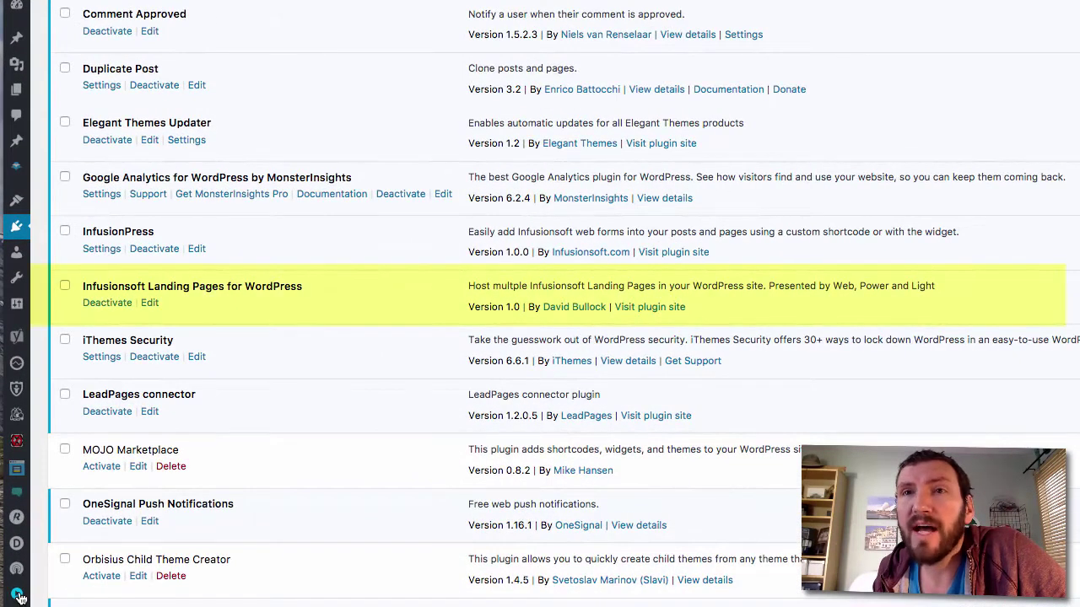
- Go to Settings > Infusionsoft Landing Pages, keep Embed mode, and select the Landing Page URL field
click(18, 595)
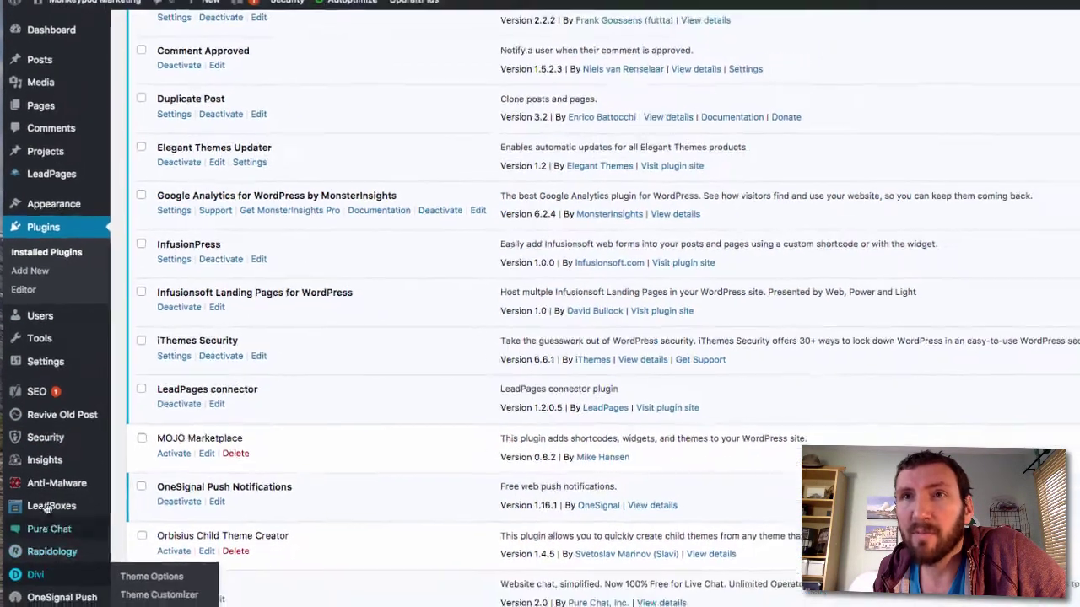
mouse_move(52, 361)
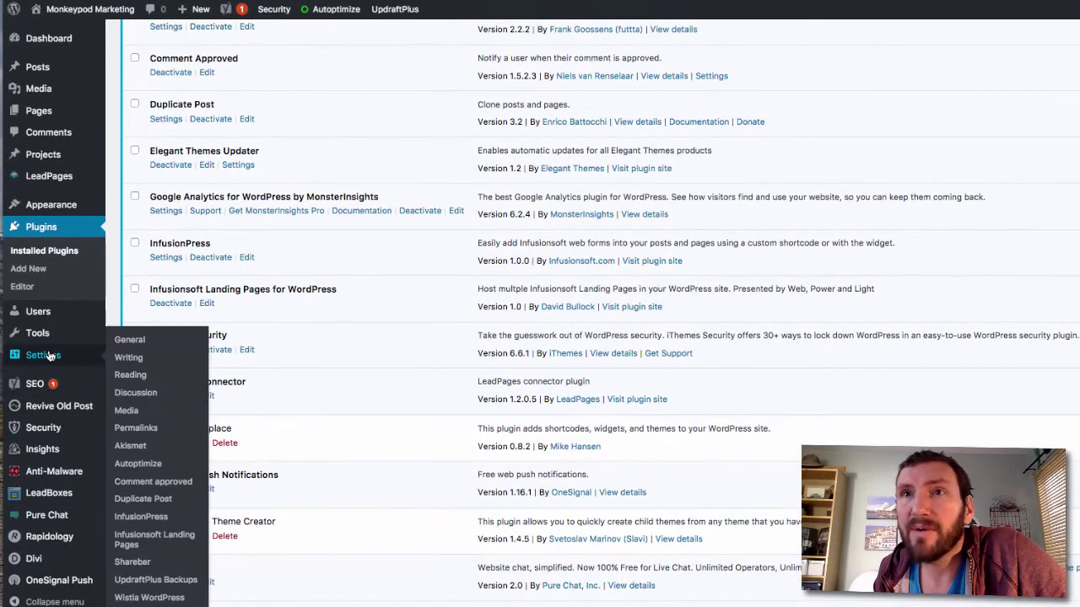
click(181, 540)
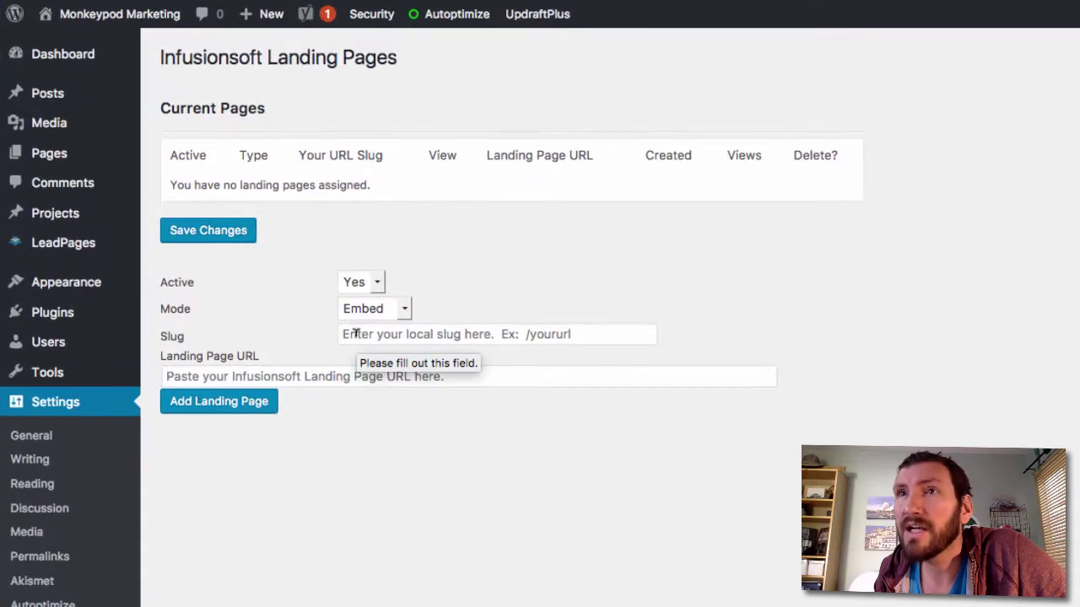
click(355, 311)
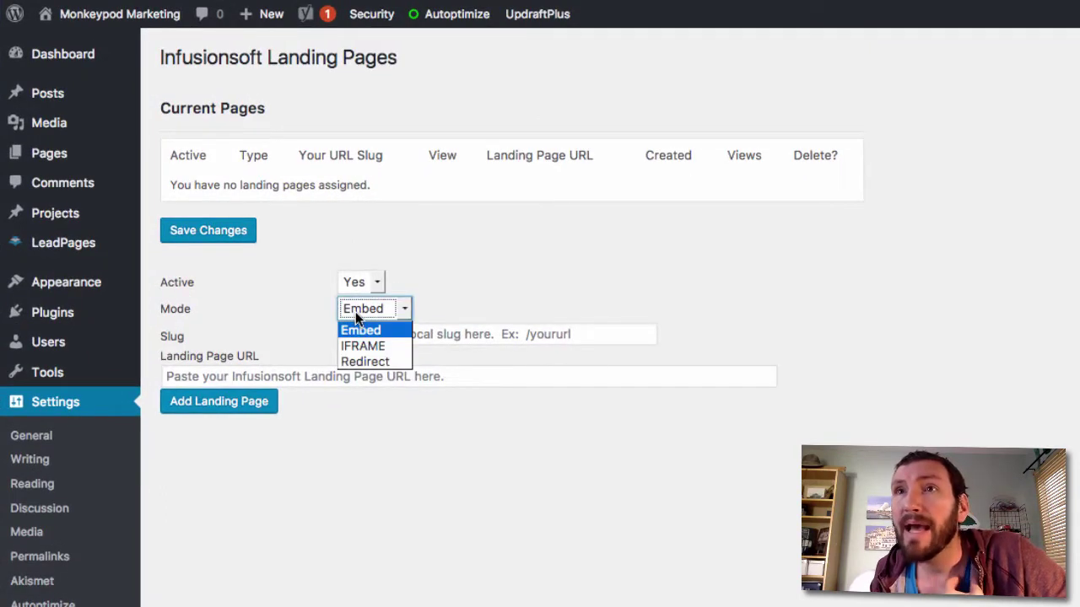
click(528, 250)
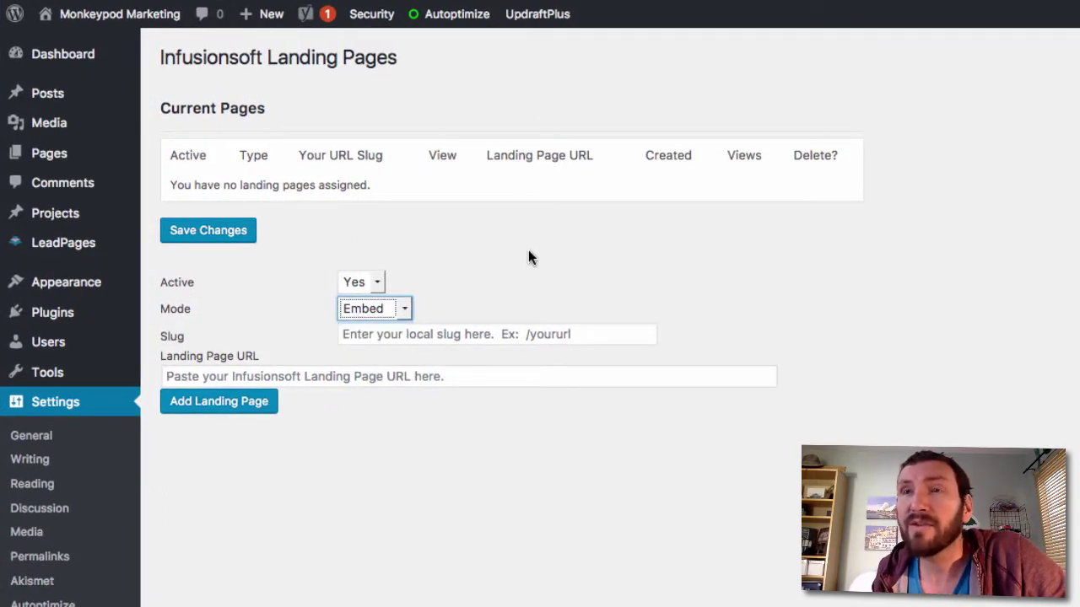
click(229, 376)
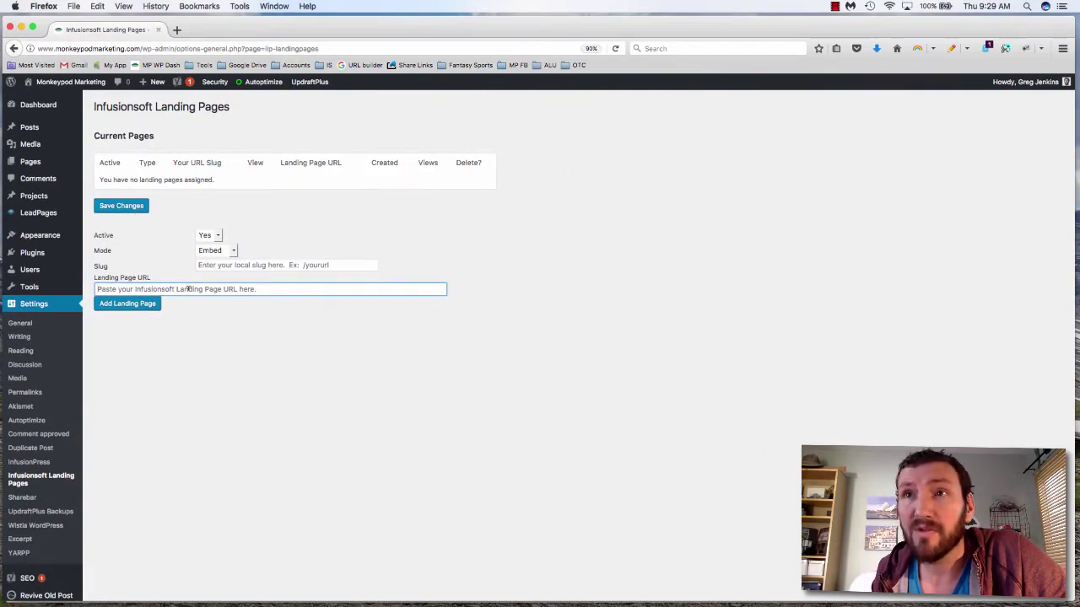
- In Infusionsoft, copy the New Landing Page Builder Tour's public URL from its Launch step
key(ctrl+Up)
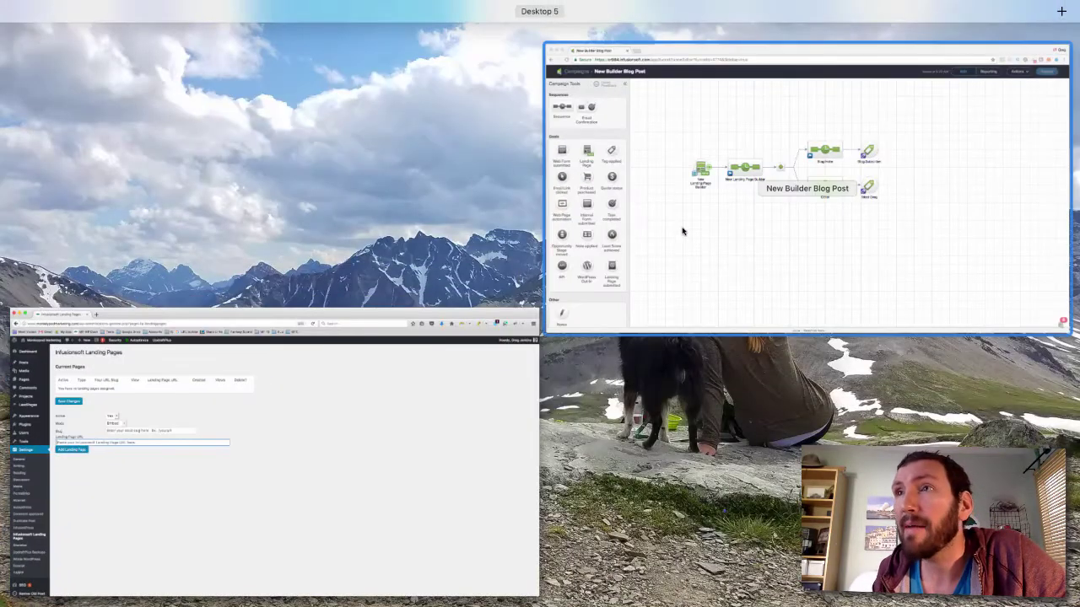
click(682, 228)
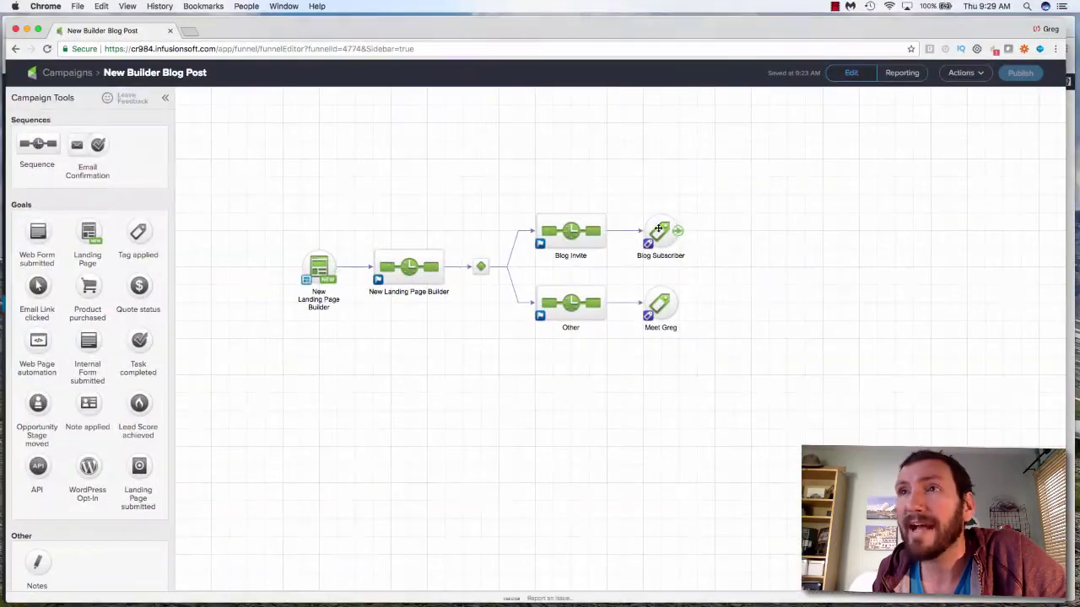
double_click(319, 266)
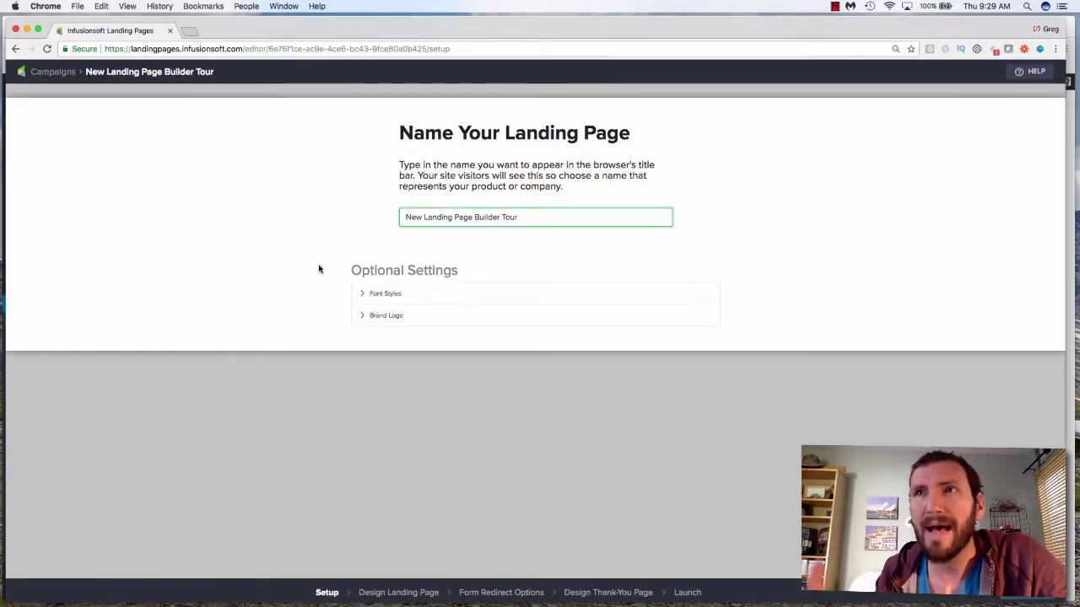
click(401, 597)
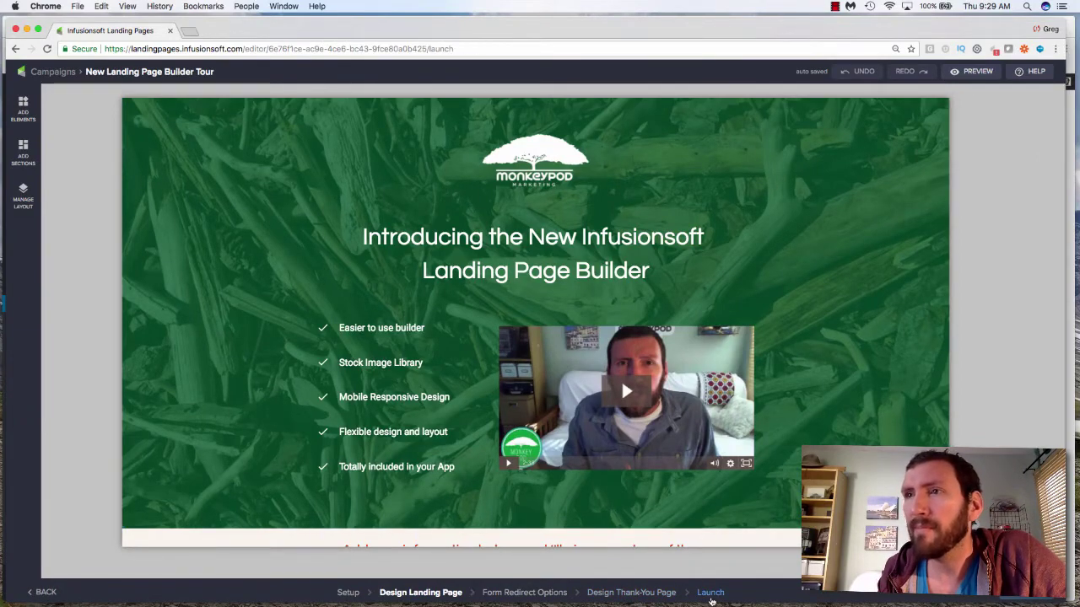
click(711, 593)
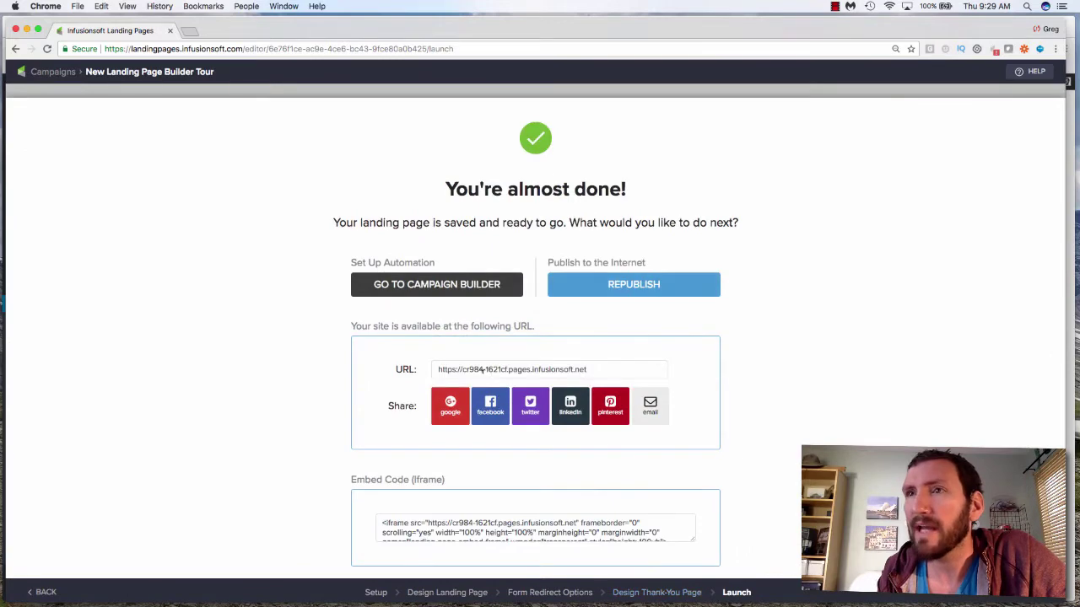
click(594, 370)
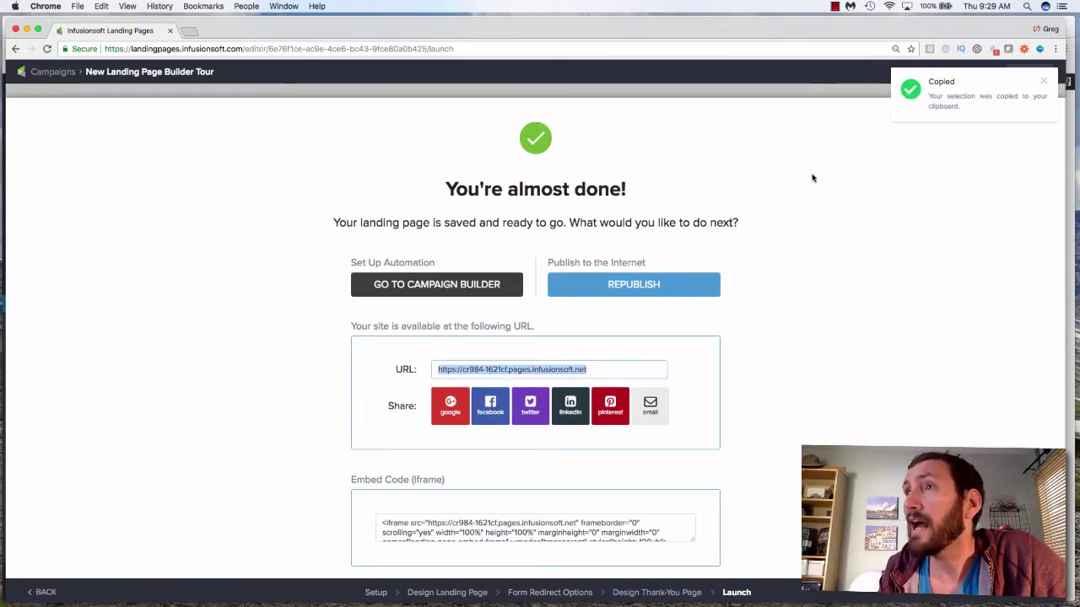
- Paste the copied URL into WordPress's Landing Page URL field
key(ctrl+Up)
click(422, 393)
click(267, 294)
key(super+v)
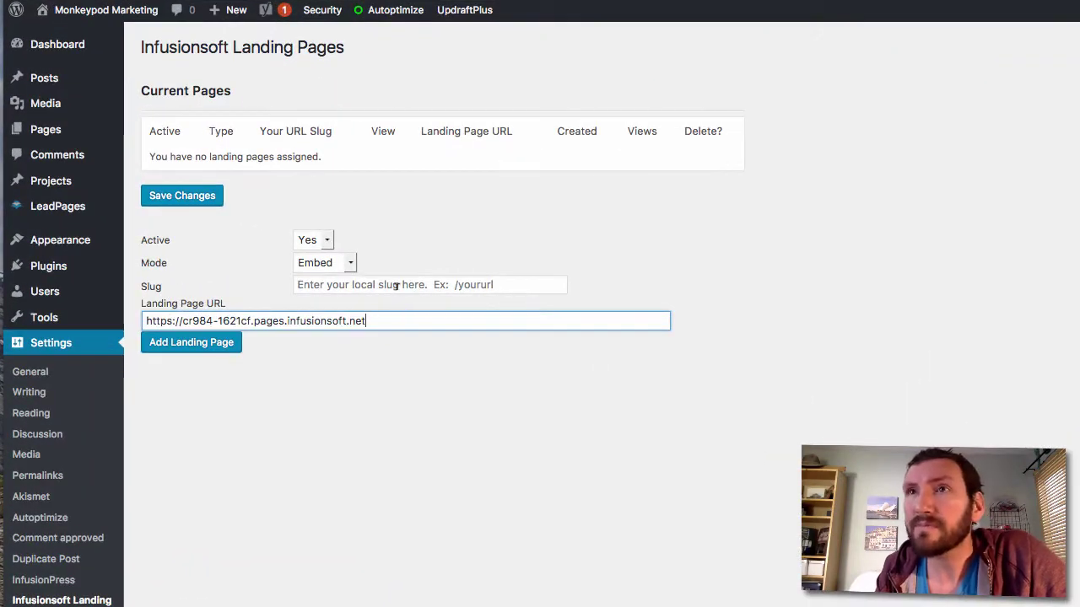
- Add a landing page with slug /new-lp-builder, Active Yes and Embed mode
click(396, 284)
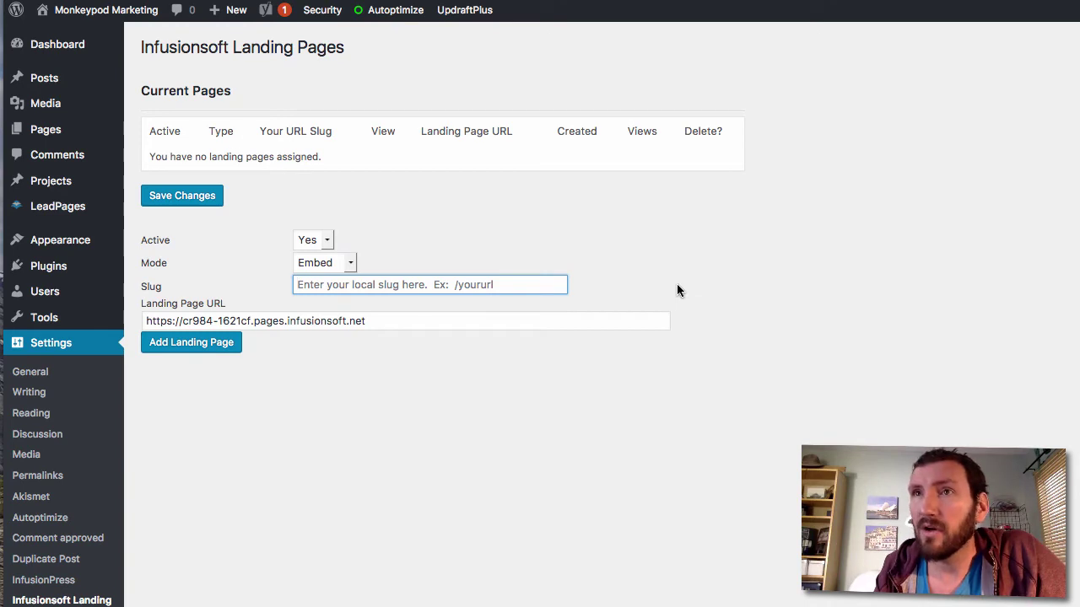
text(/new-lp)
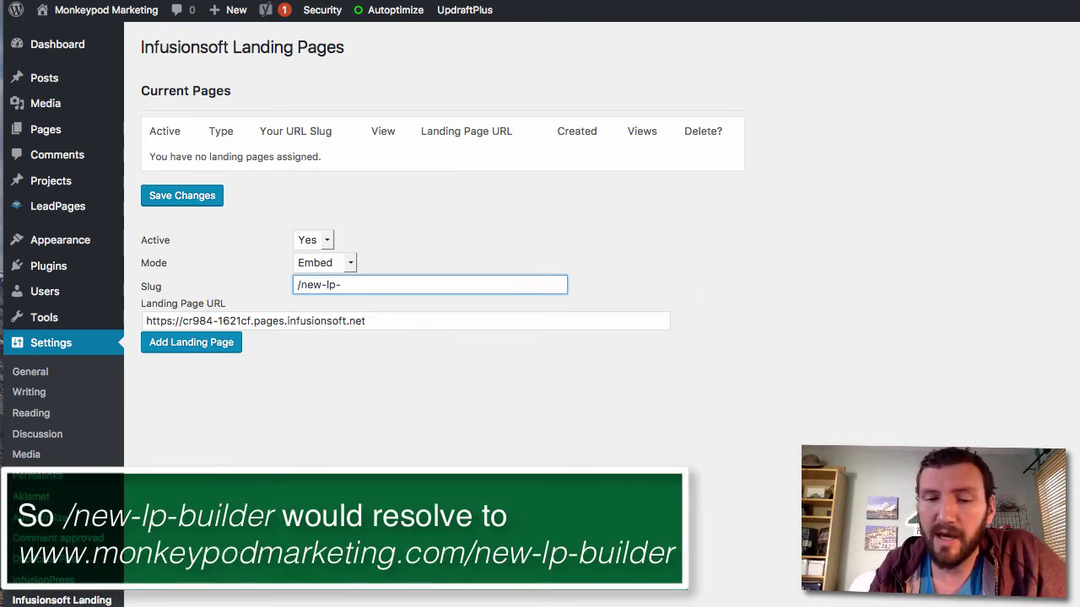
text(-builder)
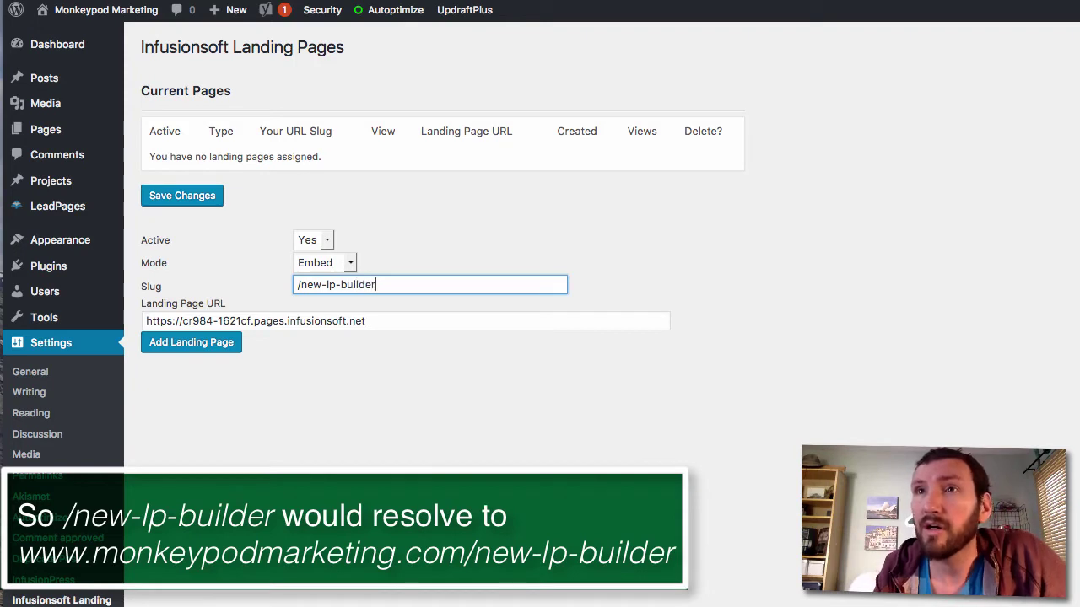
click(325, 263)
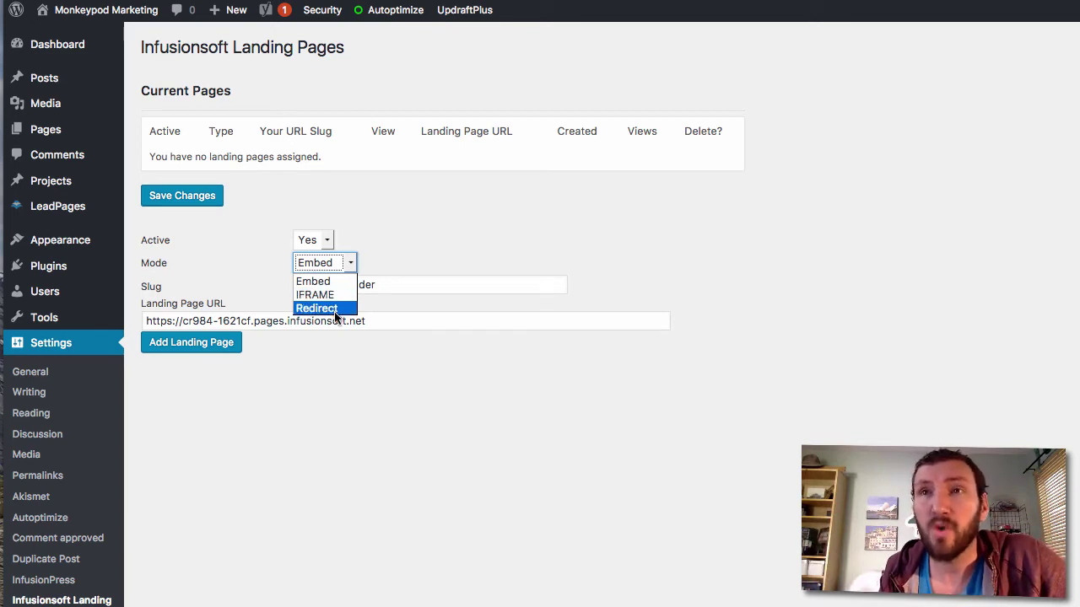
click(353, 338)
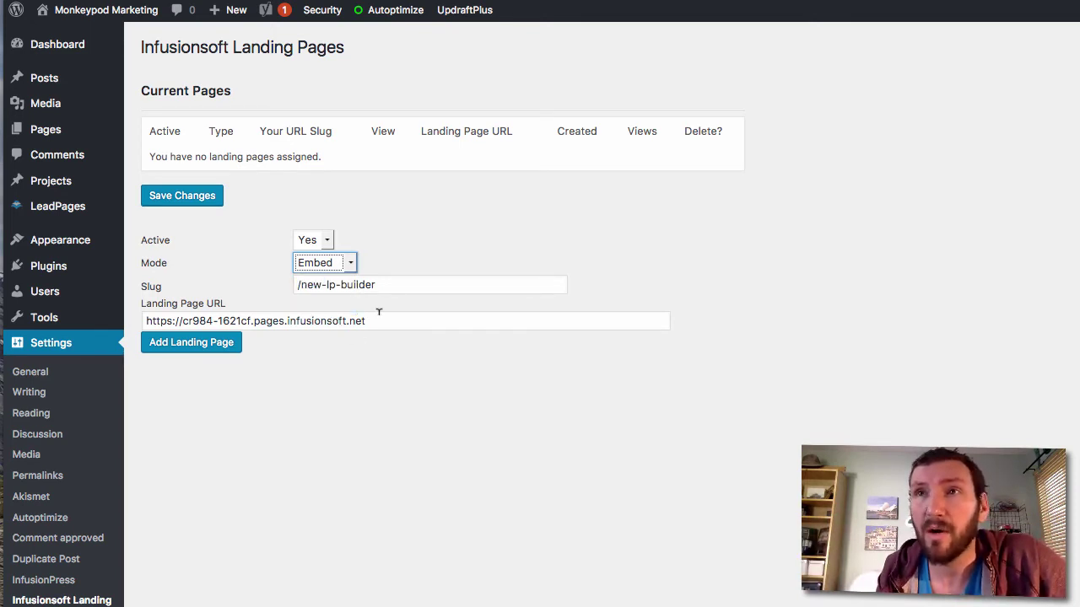
click(354, 375)
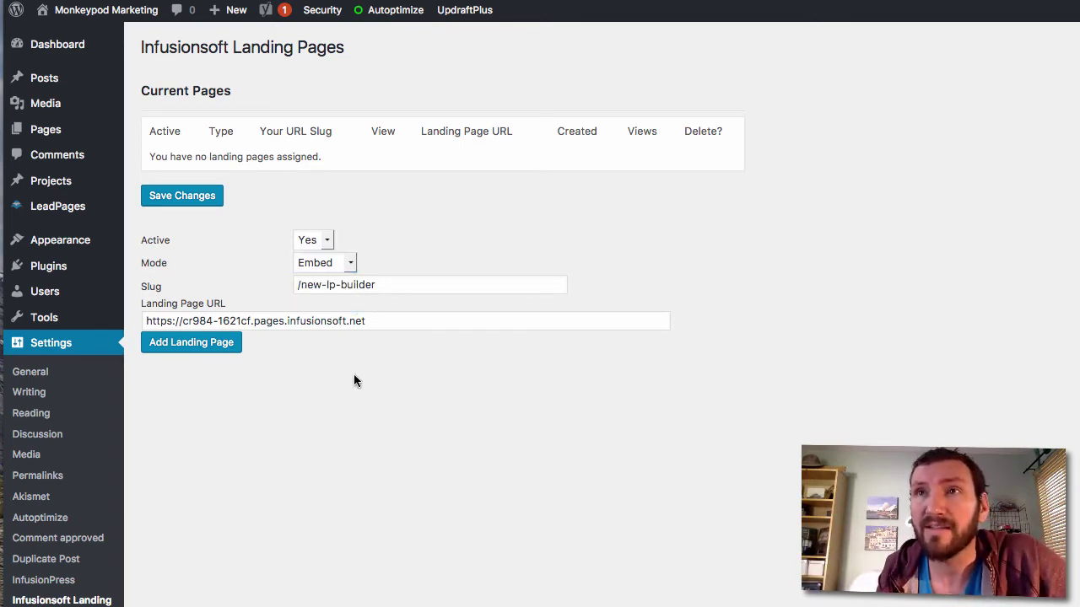
click(326, 239)
click(372, 238)
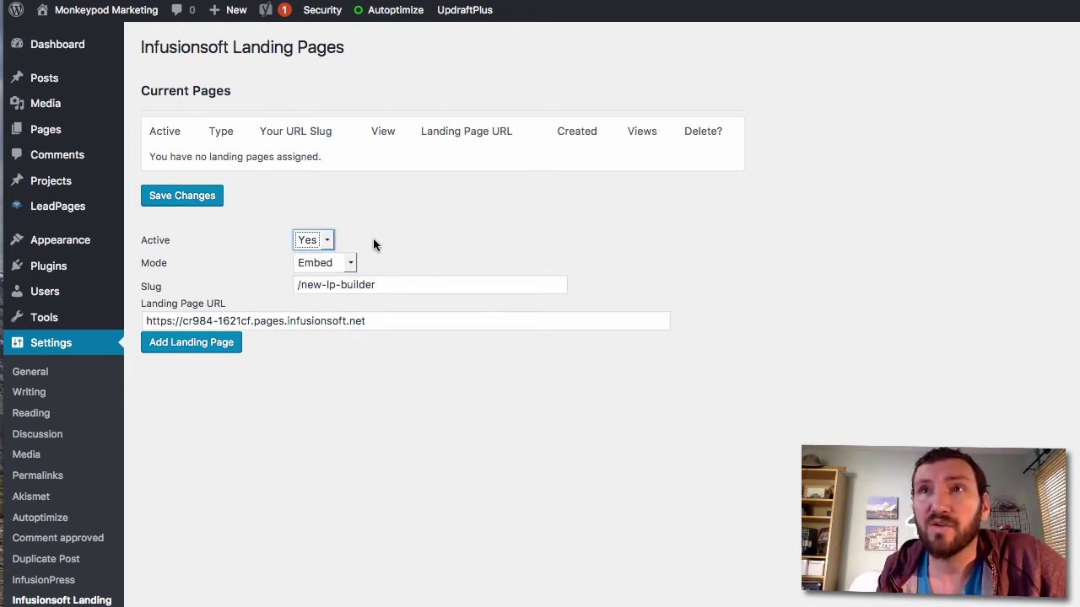
click(210, 350)
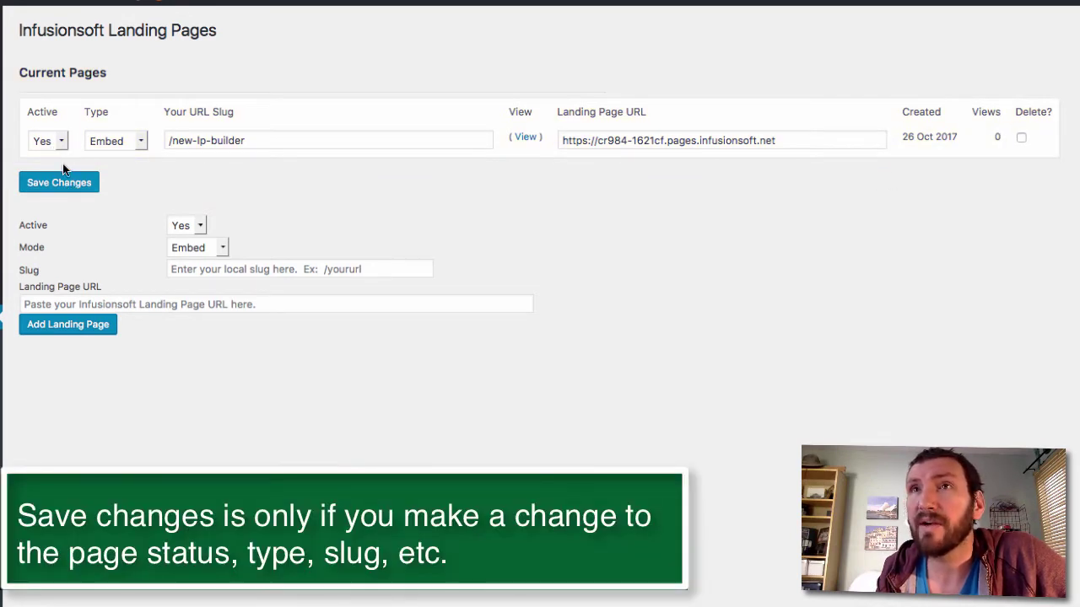
- Save the Current Pages list and view /new-lp-builder on the live Monkeypod Marketing site
click(71, 184)
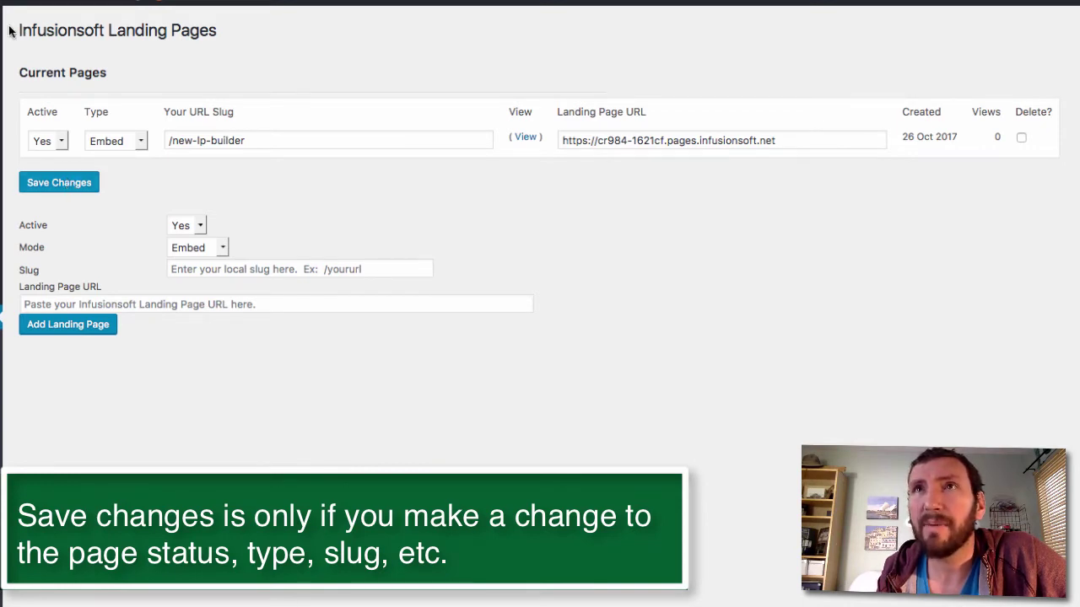
click(522, 138)
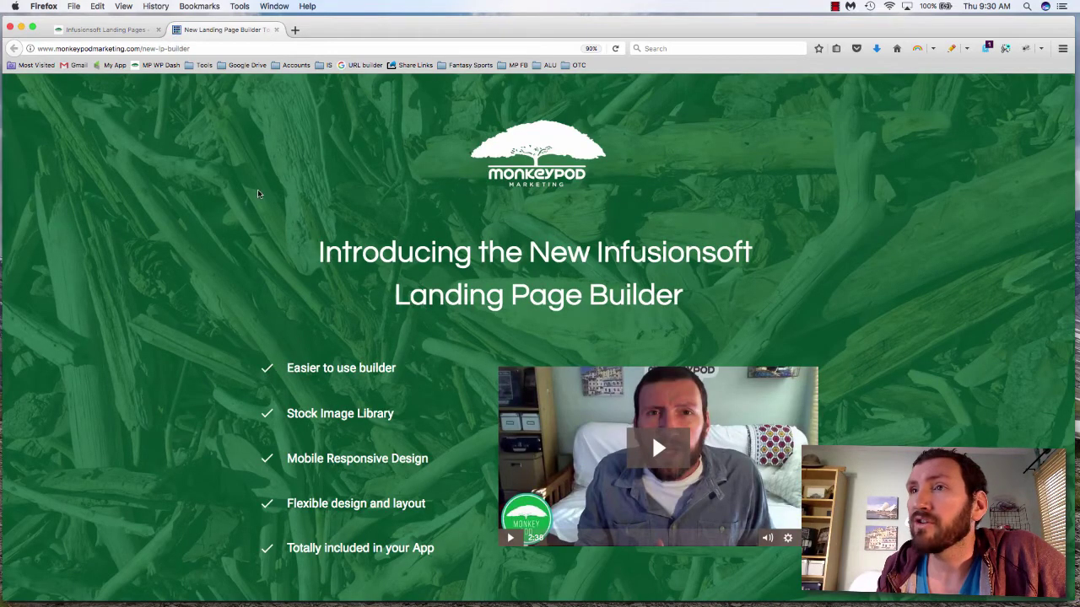
- Copy the landing page address and load it in a new Firefox private window
scroll(259, 193, down, 5)
scroll(259, 194, up, 5)
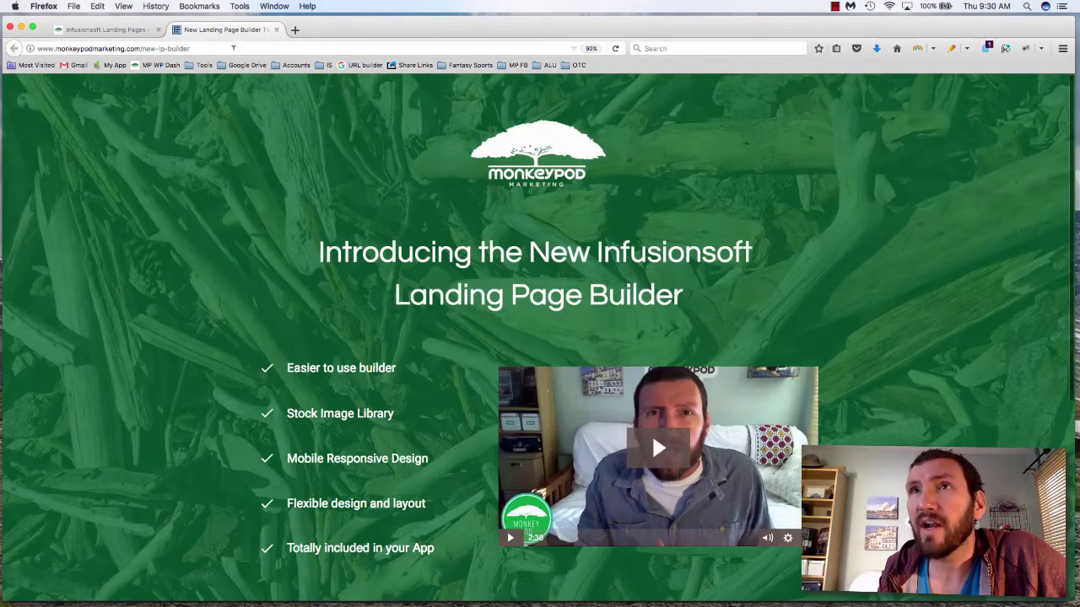
click(233, 48)
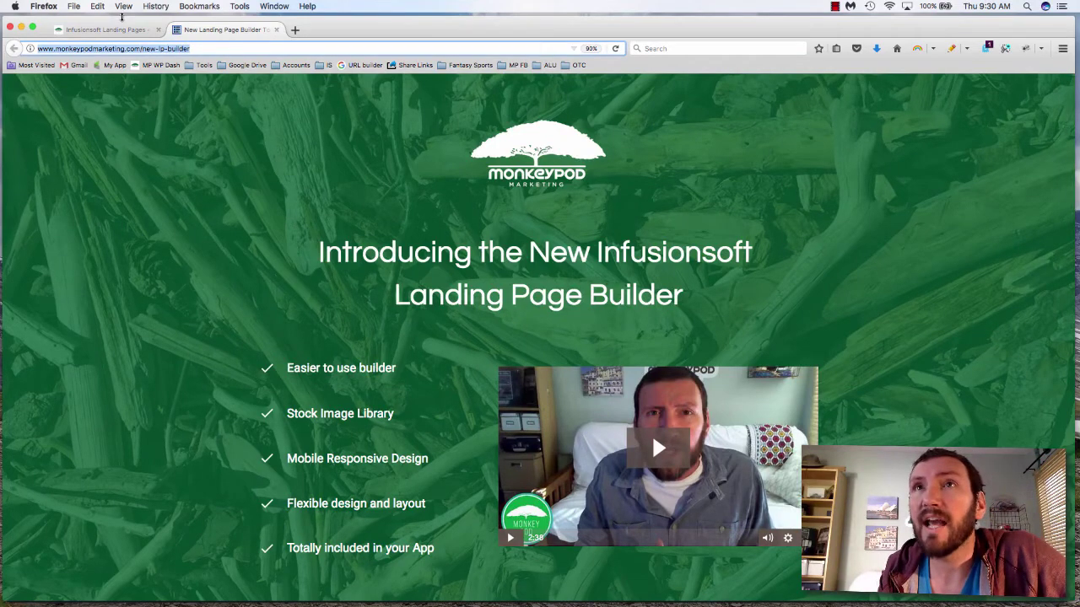
click(74, 6)
click(106, 41)
key(cmd+v)
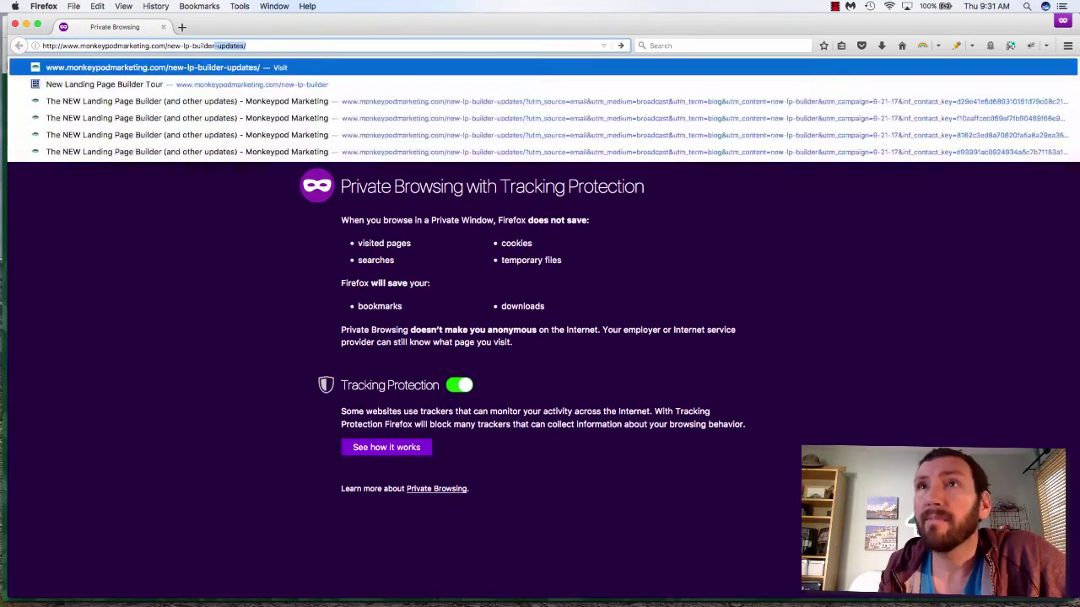
key(Return)
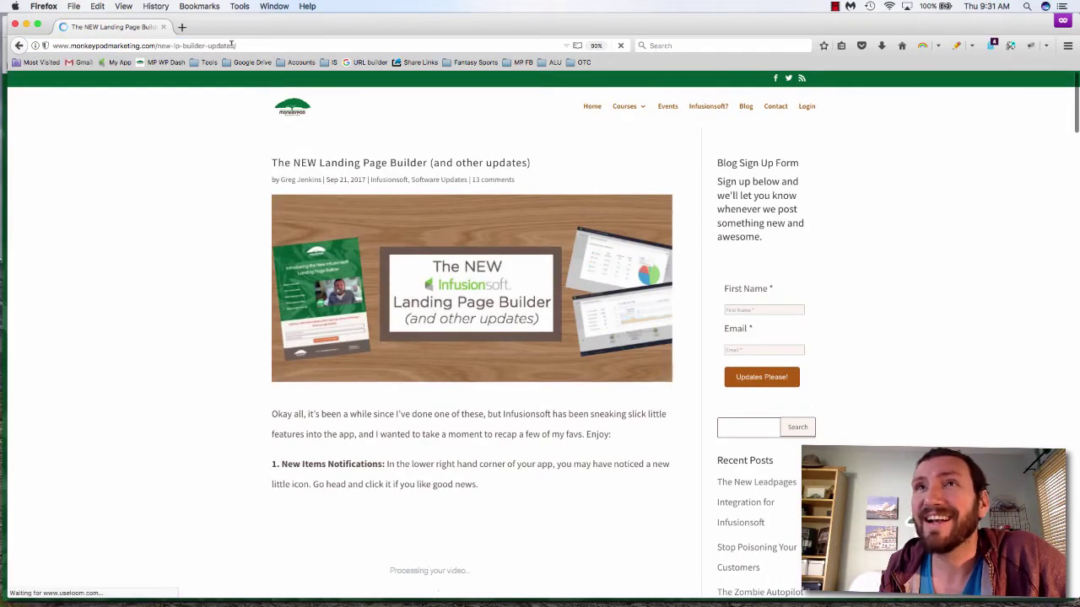
- Remove the autocompleted '-updates/' ending, then load and reload monkeypodmarketing.com/new-lp-builder
double_click(230, 45)
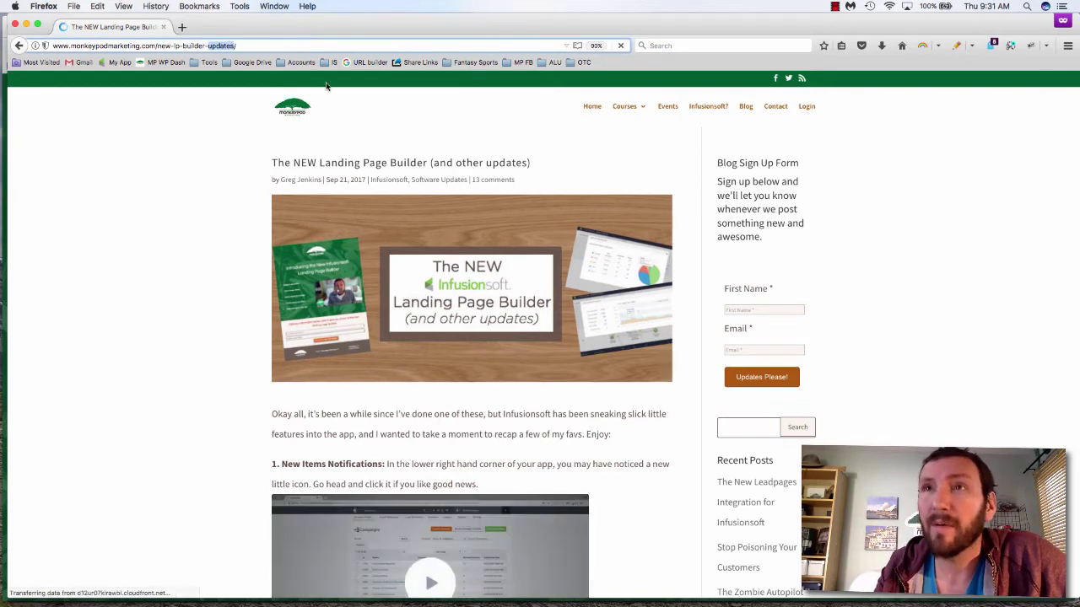
key(BackSpace)
key(BackSpace)
key(BackSpace)
key(Return)
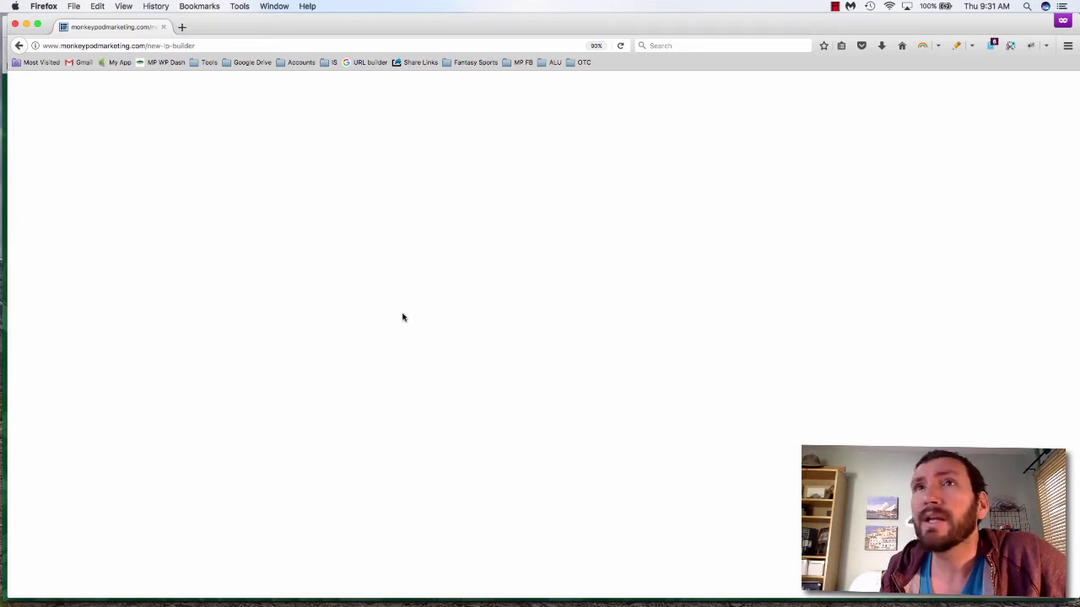
click(199, 46)
click(199, 46)
key(Return)
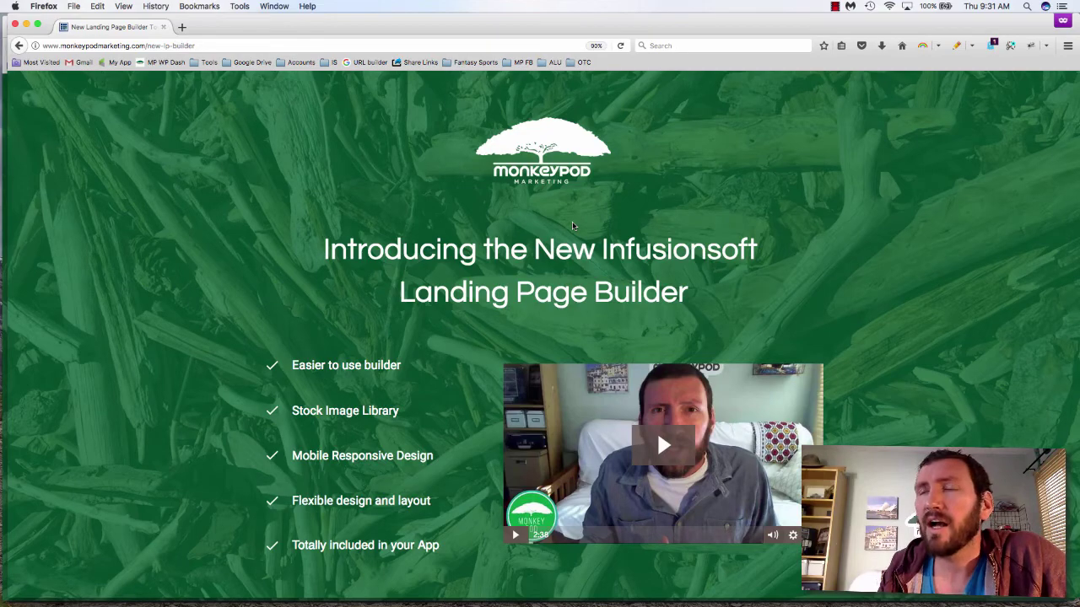
- Switch back to the original Firefox window and scroll the landing page down to the signup form and back
key(ctrl+Up)
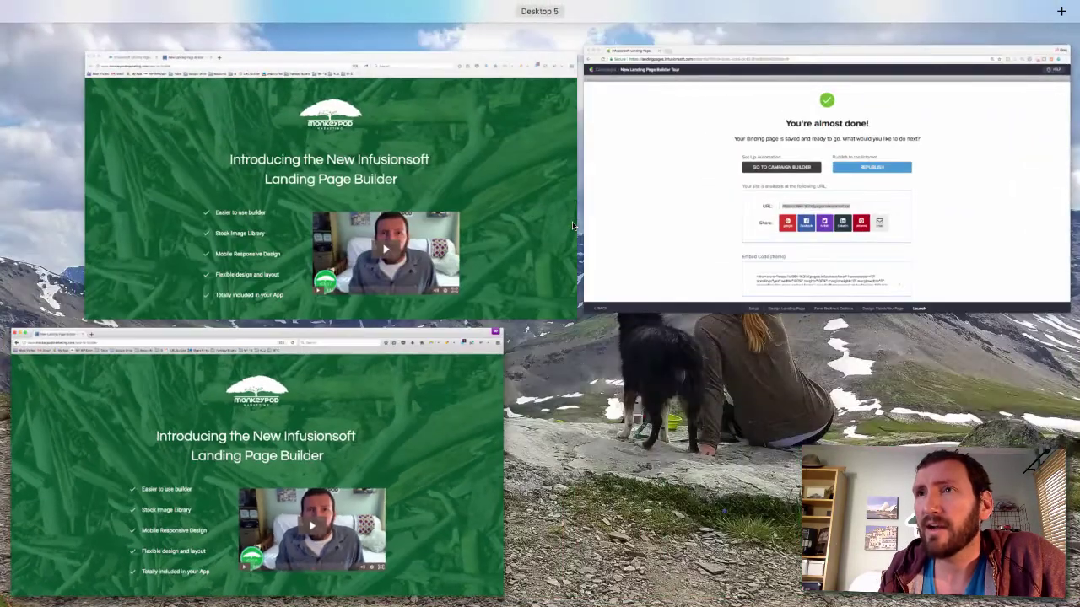
key(Escape)
scroll(571, 223, down, 3)
scroll(572, 221, down, 3)
scroll(571, 221, up, 6)
key(super+grave)
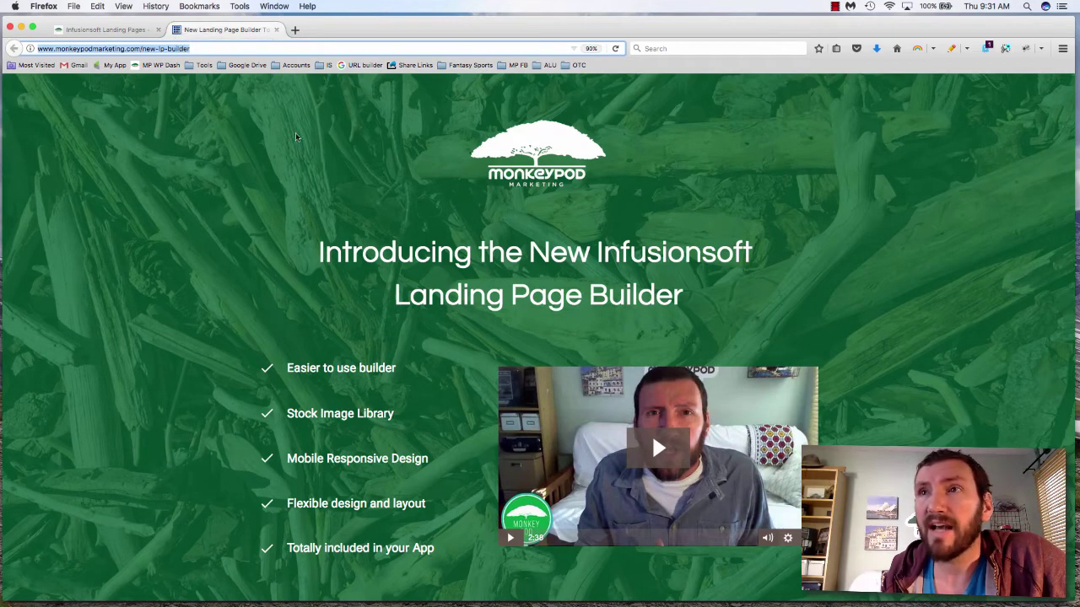
scroll(332, 195, down, 1)
scroll(332, 195, down, 5)
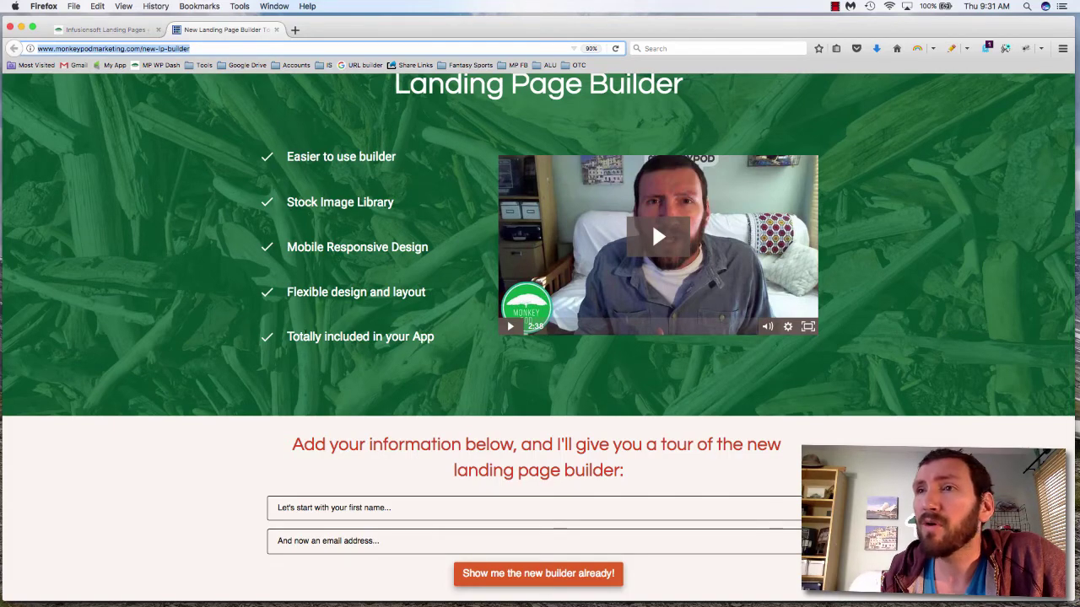
scroll(306, 338, down, 2)
scroll(306, 337, up, 7)
scroll(306, 338, down, 7)
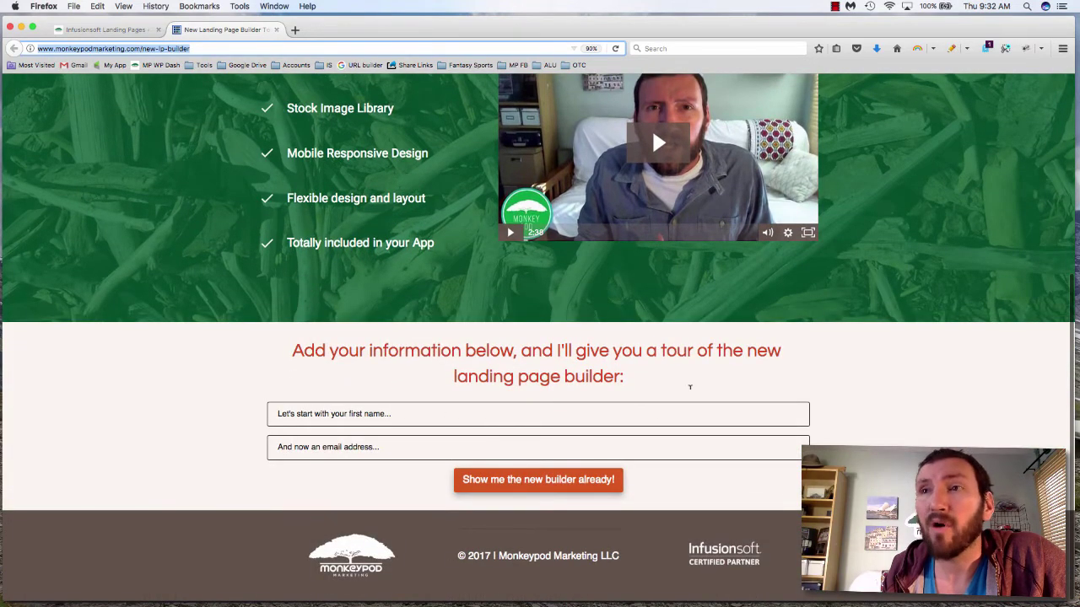
scroll(426, 375, up, 7)
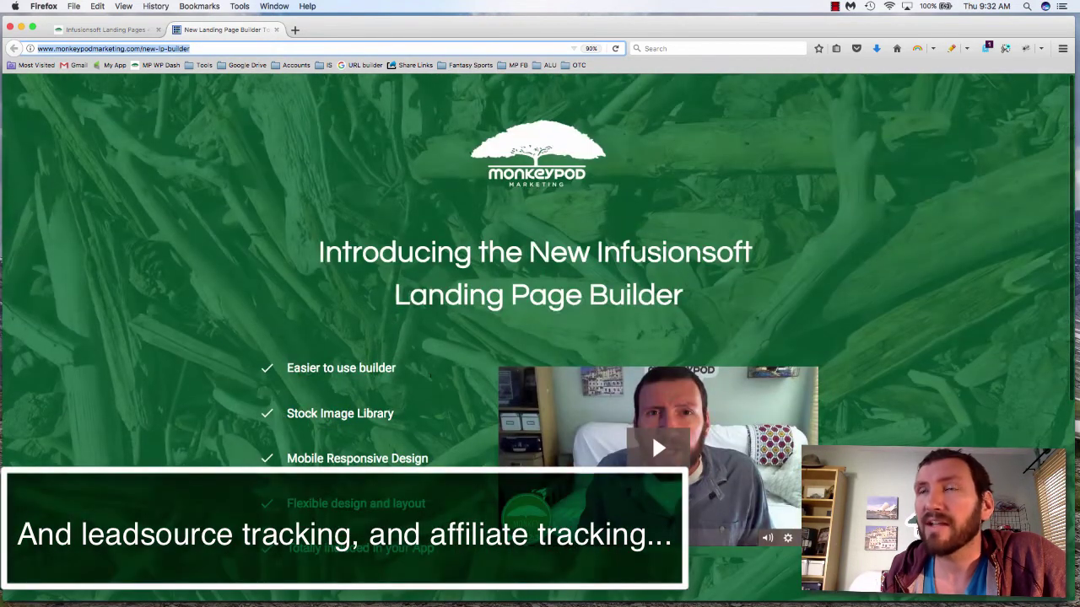
- Return to the Infusionsoft Landing Pages tab, which lists the active Embed page at /new-lp-builder
click(133, 30)
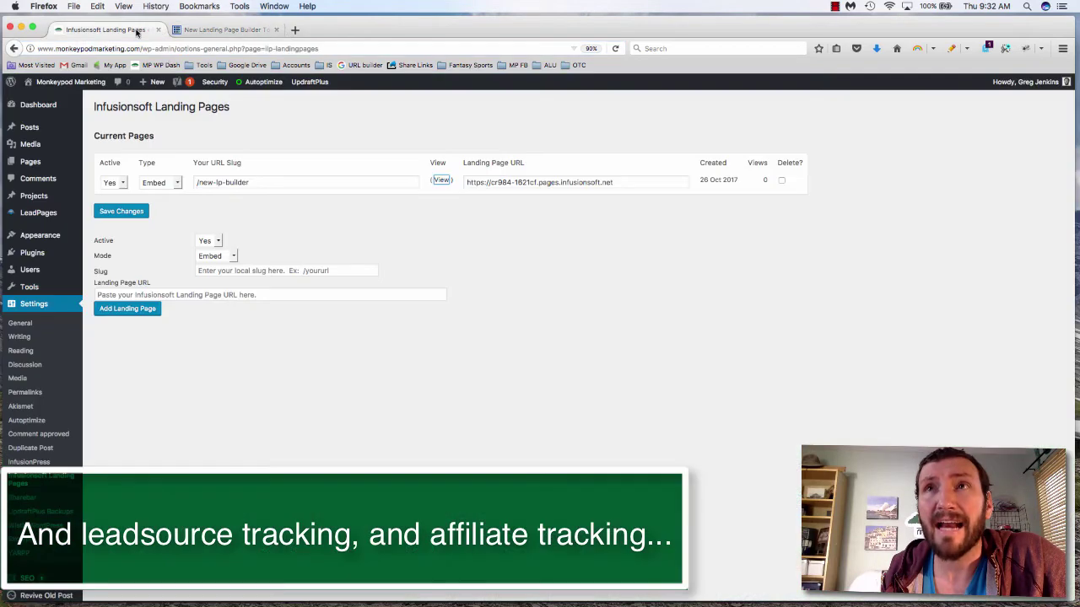